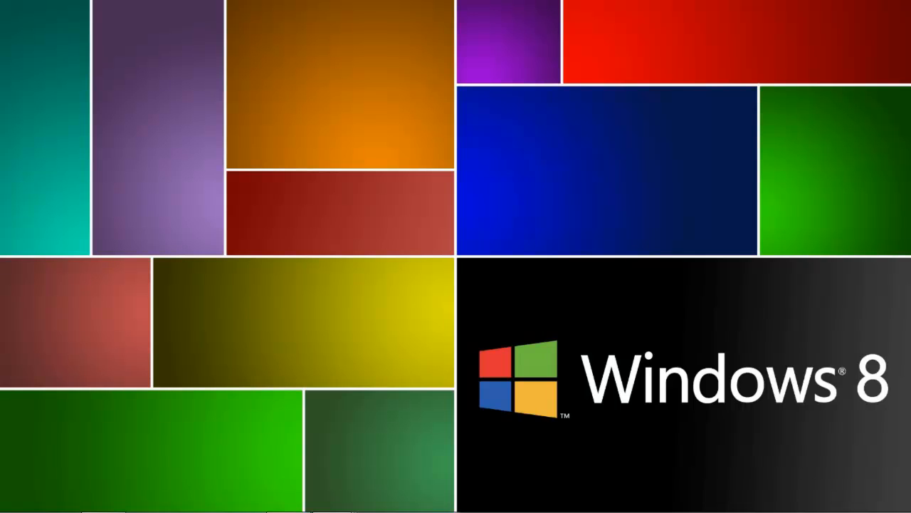
# Launch Registry Editor via the Run dialog with 'regedit'
pyautogui.press('super+r')
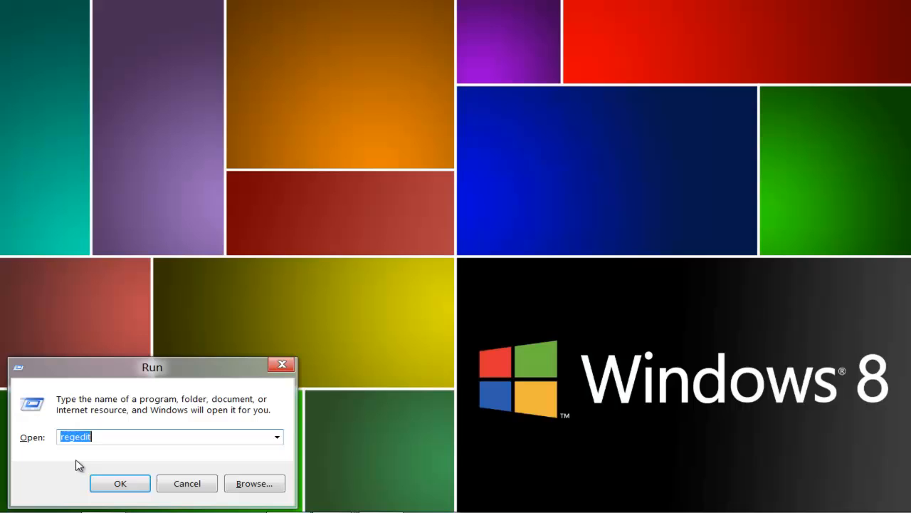
pyautogui.click(120, 484)
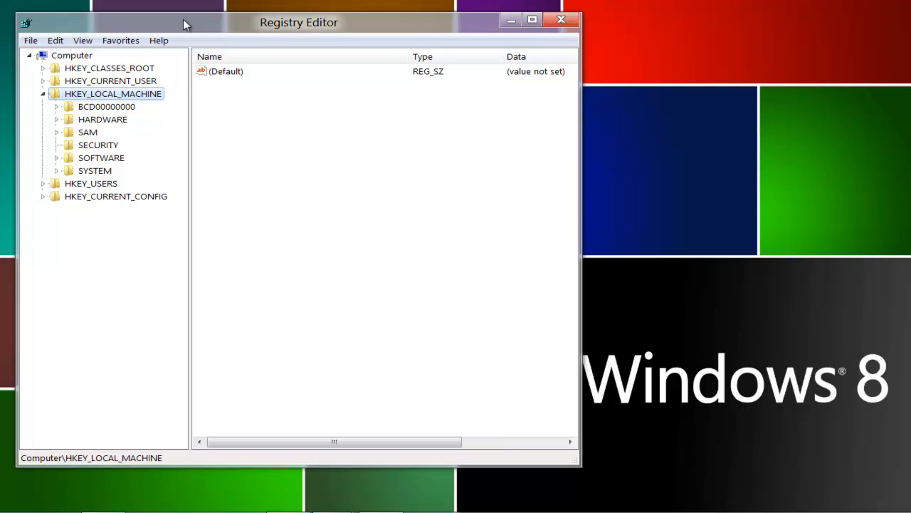
pyautogui.press('super+f')
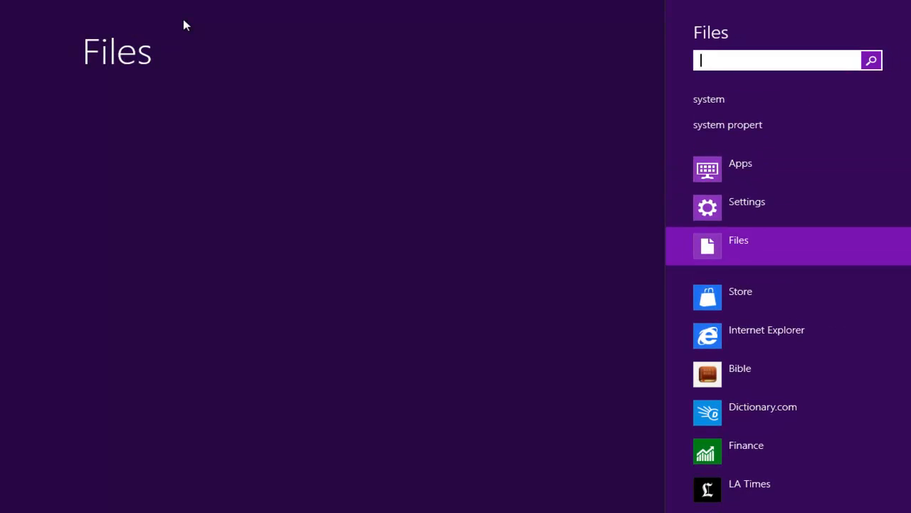
pyautogui.press('Escape')
pyautogui.press('super')
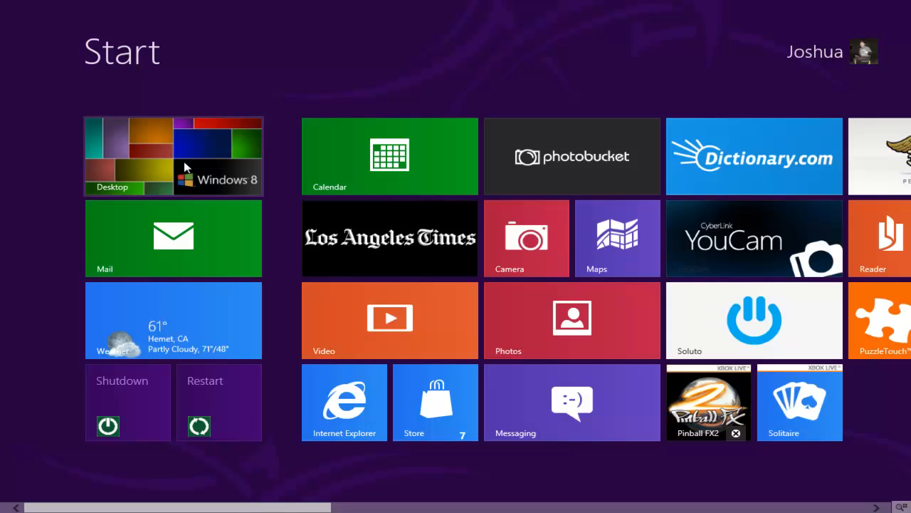
pyautogui.click(183, 167)
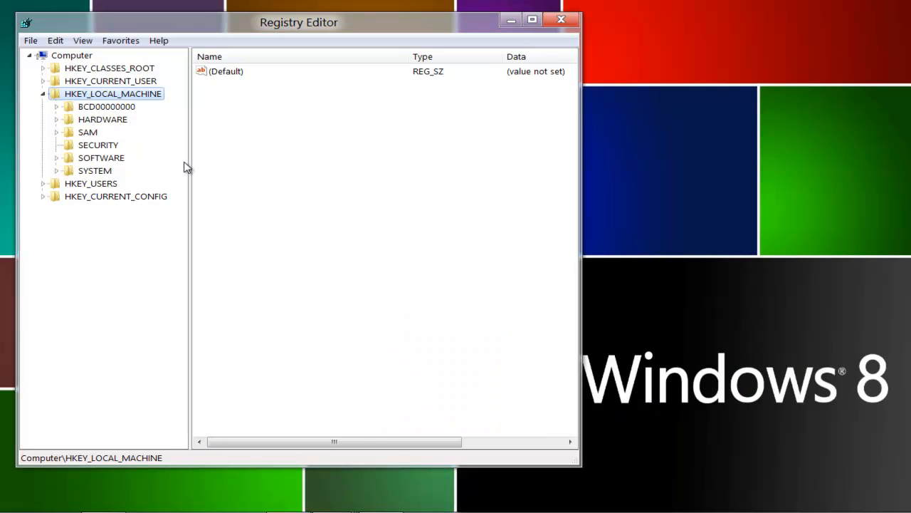
pyautogui.press('super')
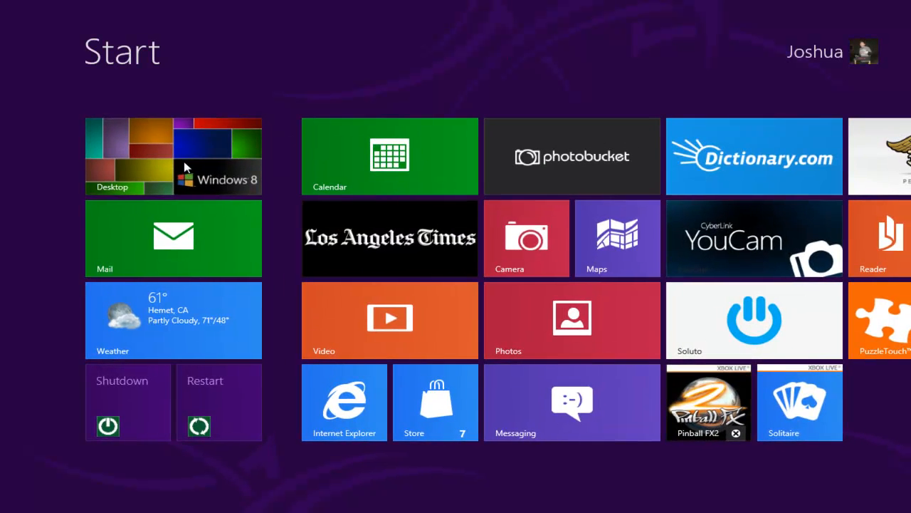
pyautogui.click(184, 167)
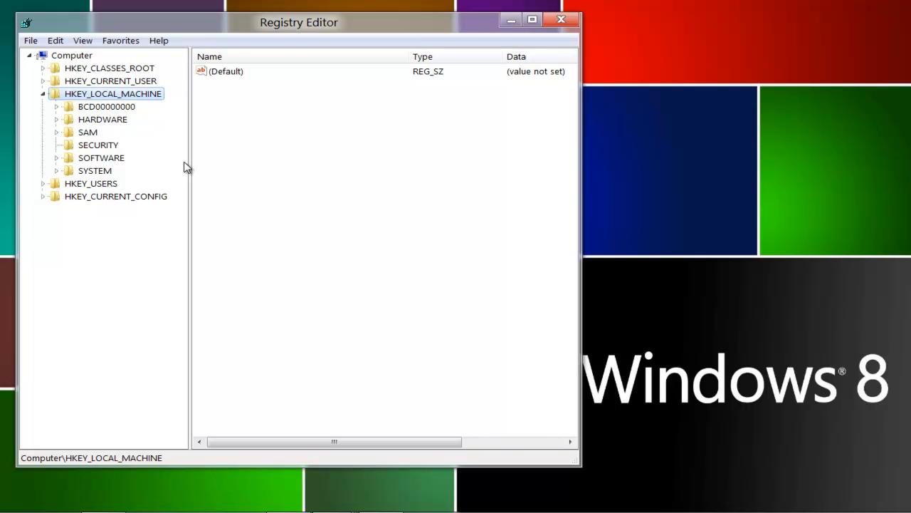
# Search the registry for 'display1_downscalingsupported' with Find Next
pyautogui.hotkey('ctrl', 'f')
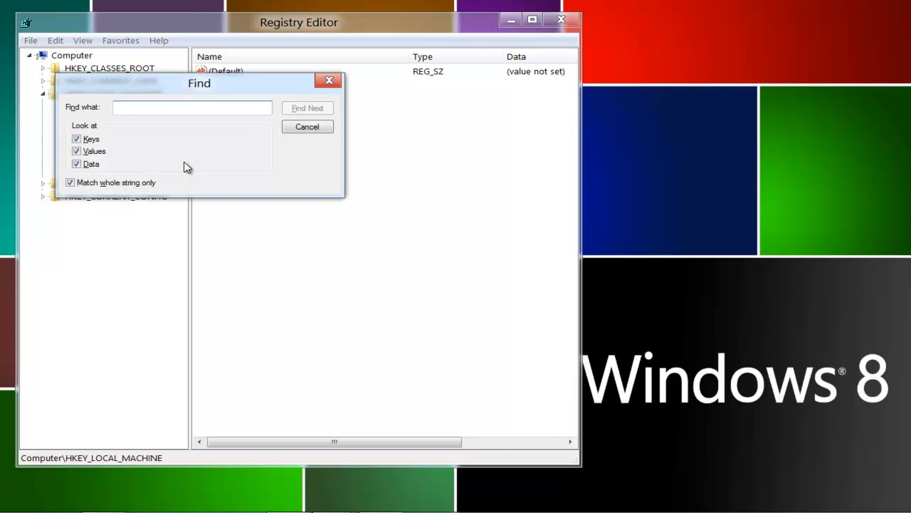
pyautogui.write('display1_downscalingsupported')
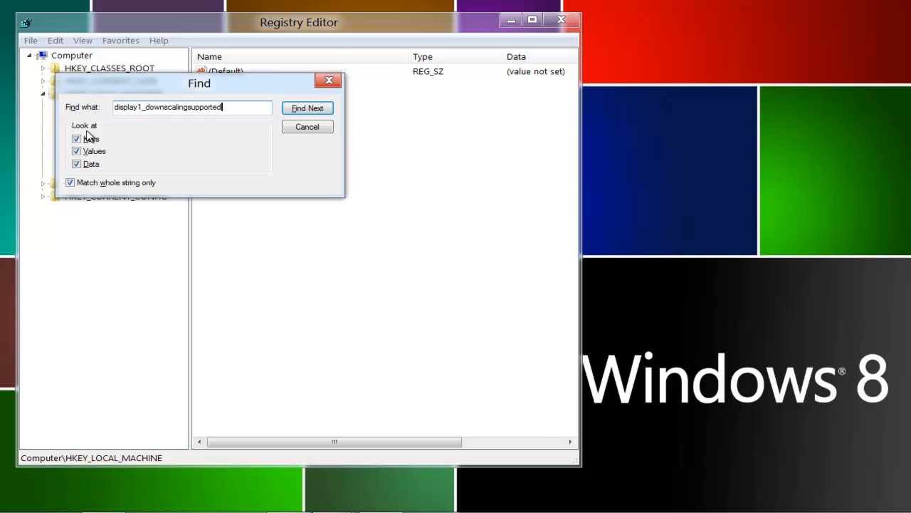
pyautogui.click(307, 108)
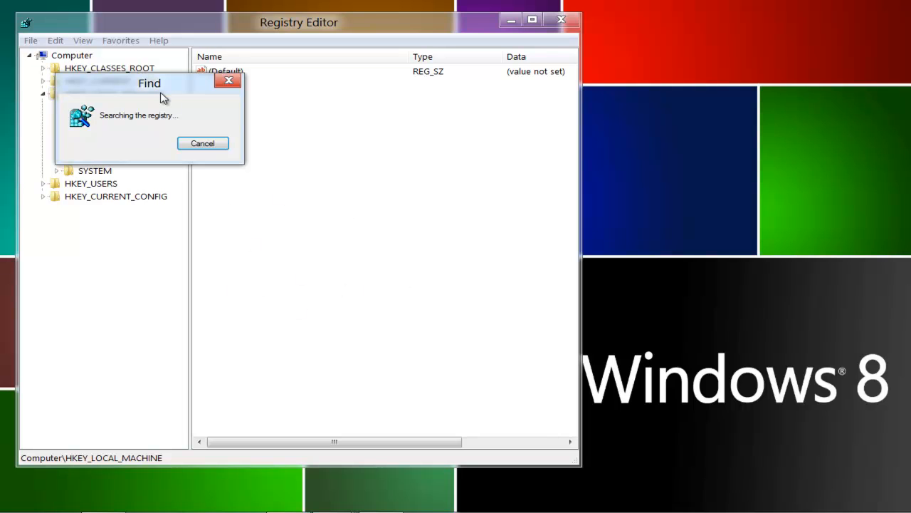
# Move the search progress box aside until Find reaches Display1_DownScalingSupported
pyautogui.moveTo(164, 85)
pyautogui.mouseDown()
pyautogui.moveTo(745, 64)
pyautogui.moveTo(741, 42)
pyautogui.mouseUp()
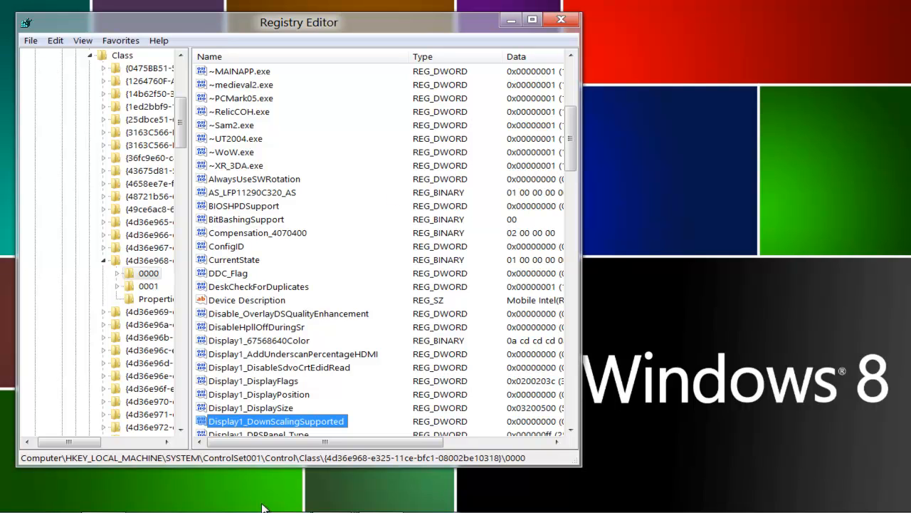
# Change Display1_DownScalingSupported's value data from 0 to 1
pyautogui.doubleClick(253, 421)
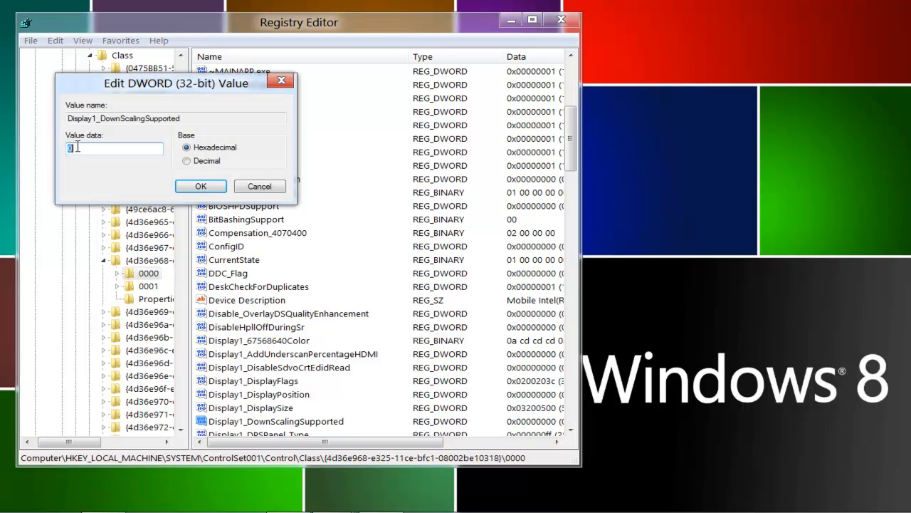
pyautogui.press('BackSpace')
pyautogui.write('1')
pyautogui.click(201, 185)
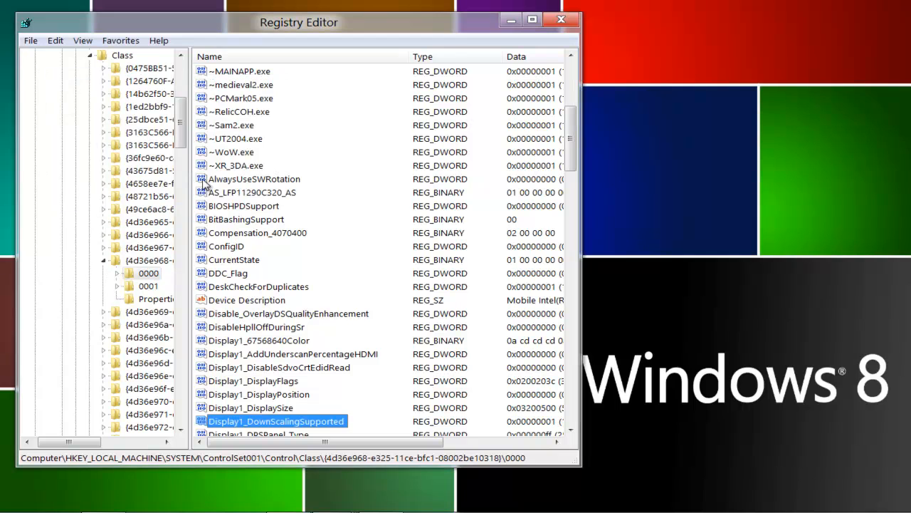
# Exit Registry Editor via File > Exit
pyautogui.click(31, 39)
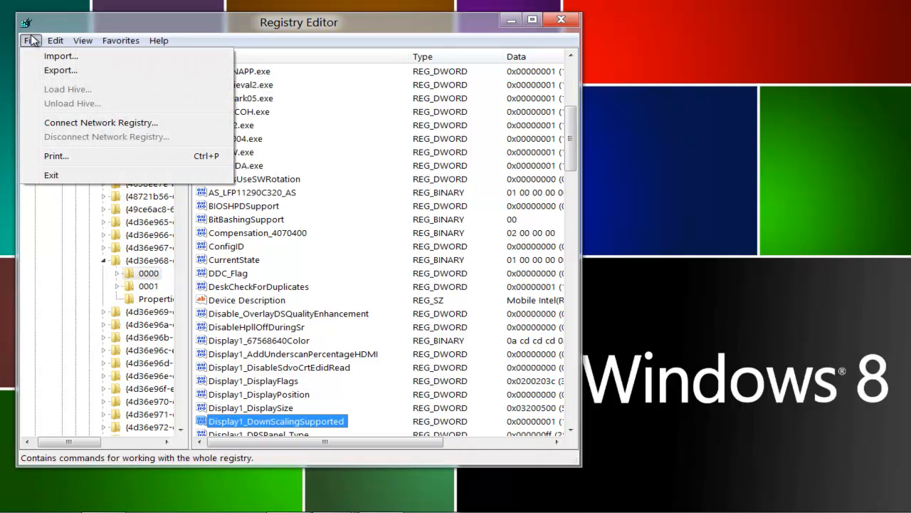
pyautogui.click(51, 175)
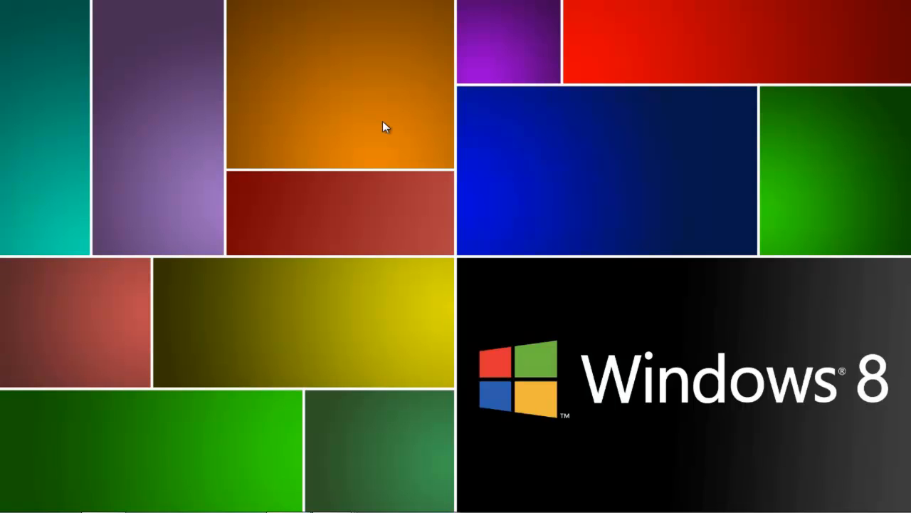
pyautogui.moveTo(3, 509)
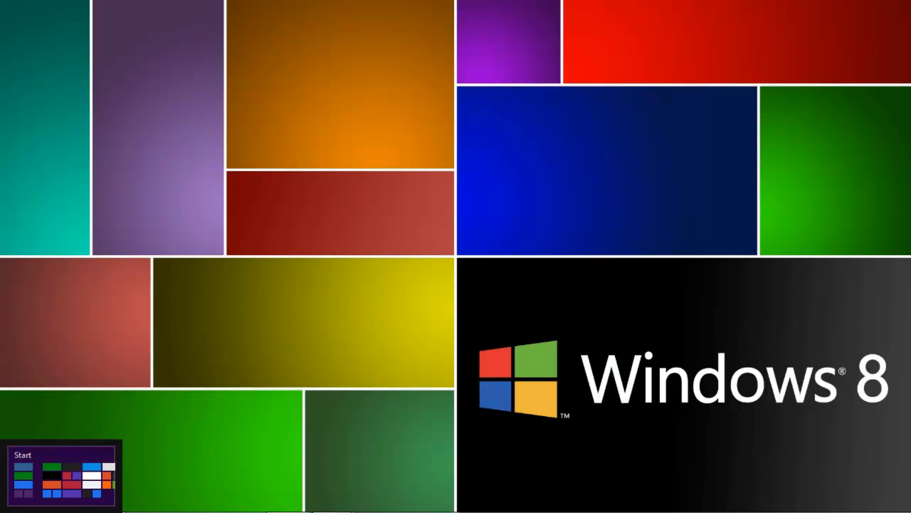
pyautogui.click(15, 499)
pyautogui.scroll(-3, 824, 207)
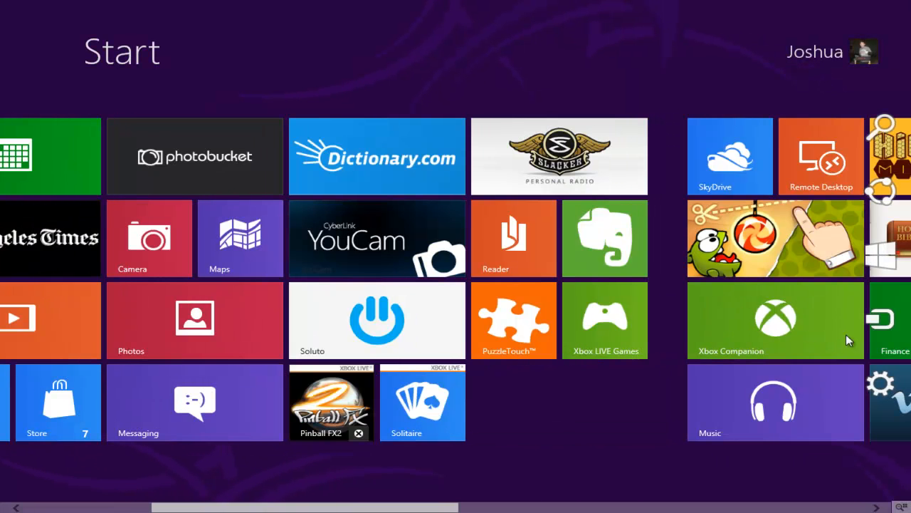
pyautogui.click(881, 388)
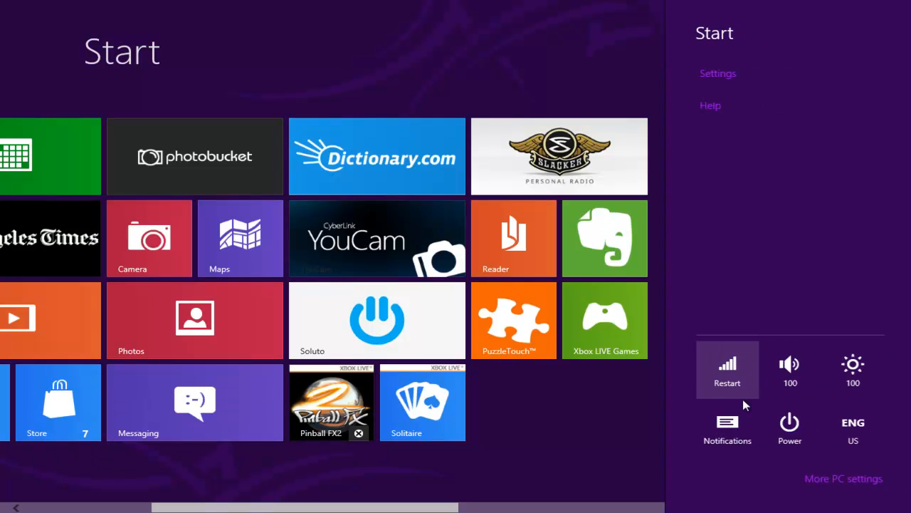
pyautogui.click(789, 421)
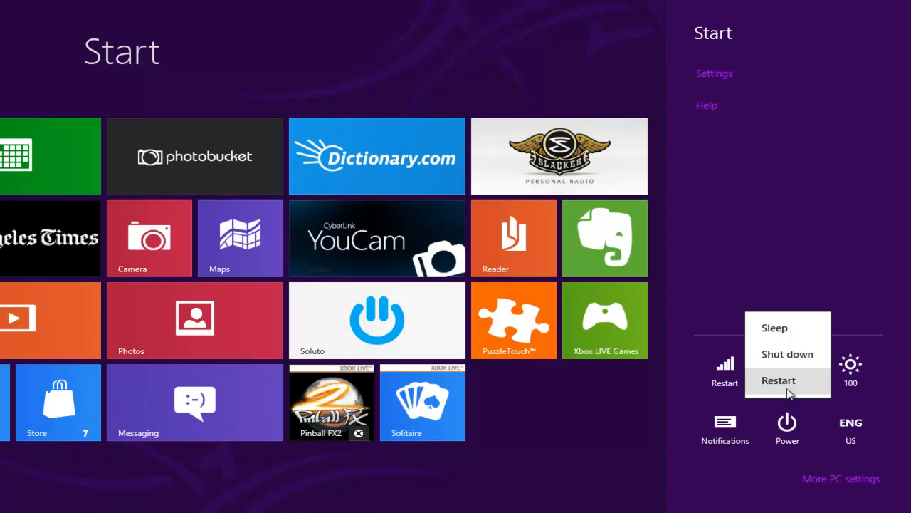
pyautogui.click(789, 384)
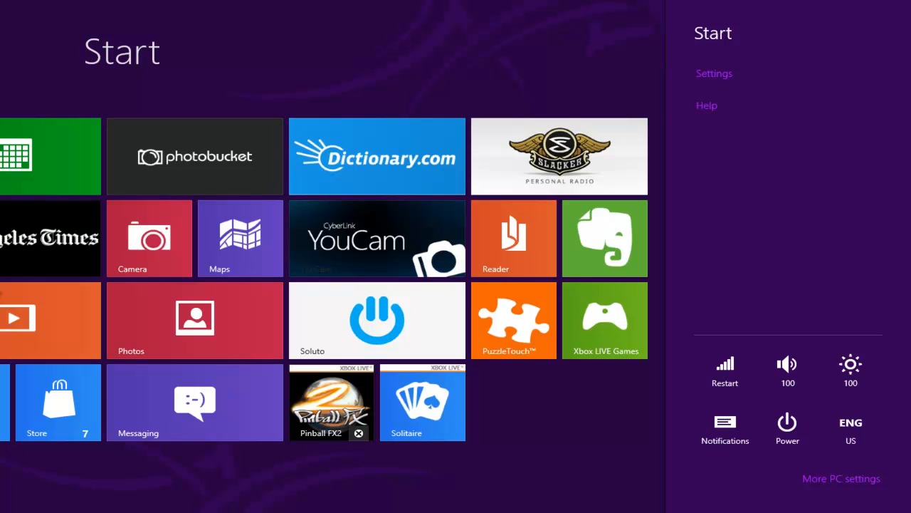
pyautogui.click(476, 390)
pyautogui.scroll(3, 600, 401)
pyautogui.scroll(3, 600, 401)
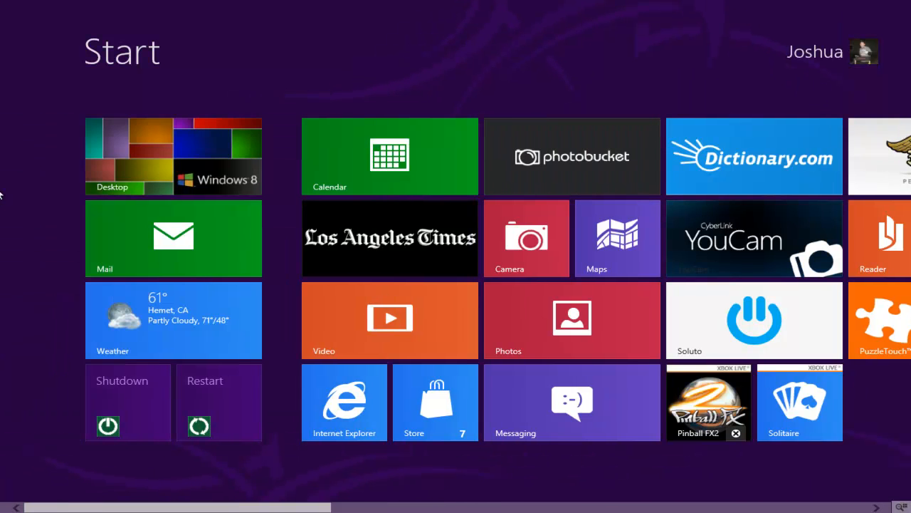
pyautogui.click(192, 138)
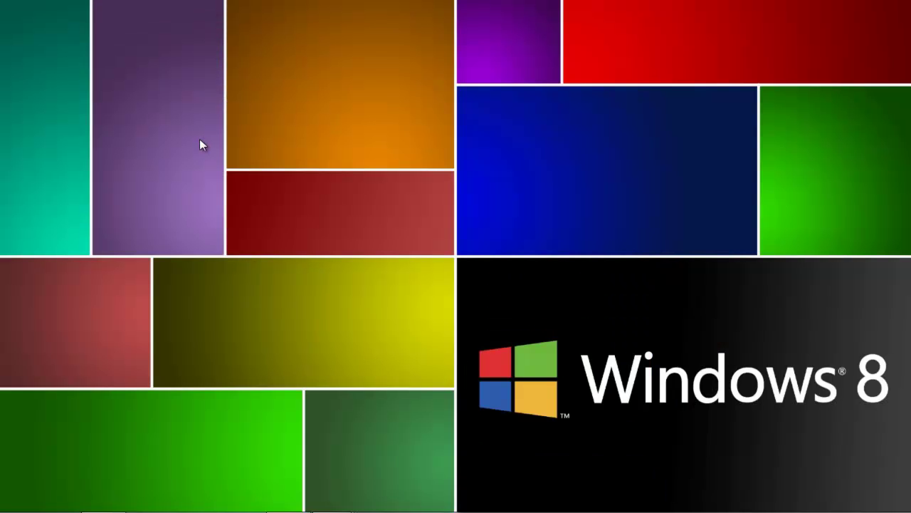
# Open Screen Resolution from the desktop's right-click menu
pyautogui.rightClick(445, 149)
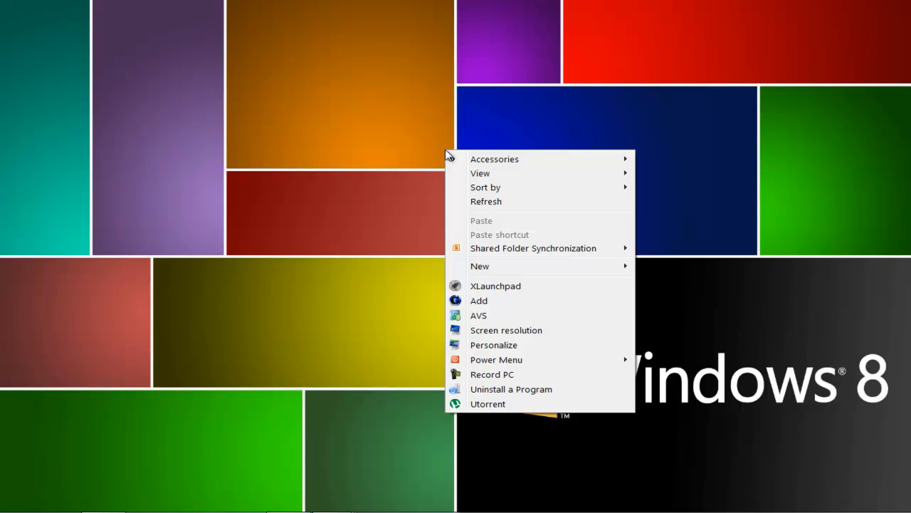
pyautogui.click(501, 333)
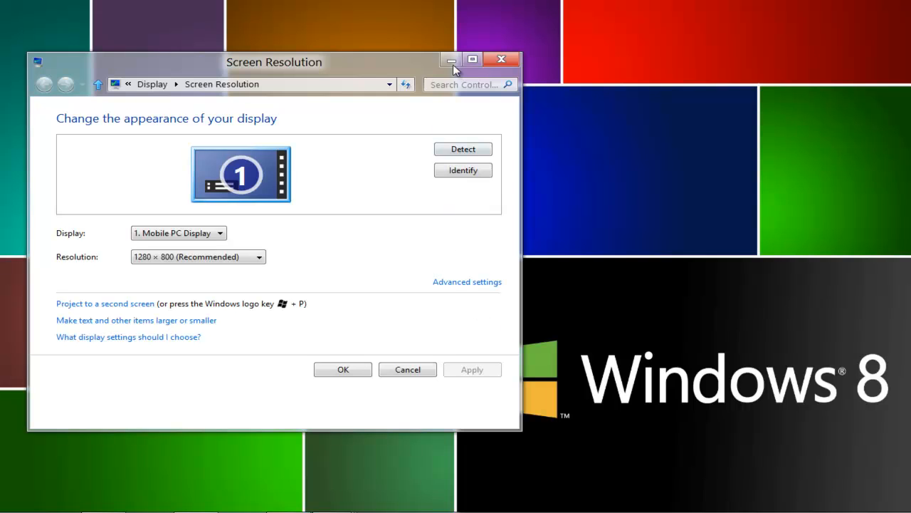
# Choose 1024 × 768 from the Resolution dropdown in the maximized window
pyautogui.click(473, 62)
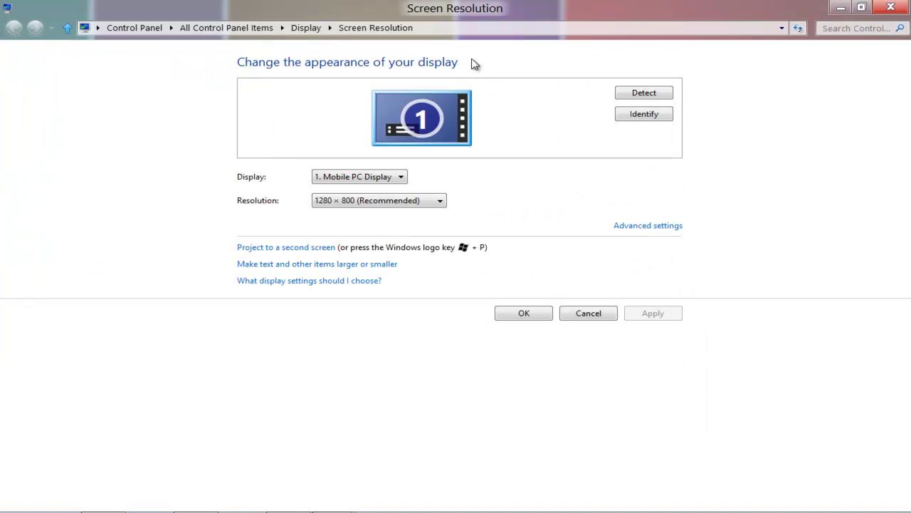
pyautogui.click(349, 201)
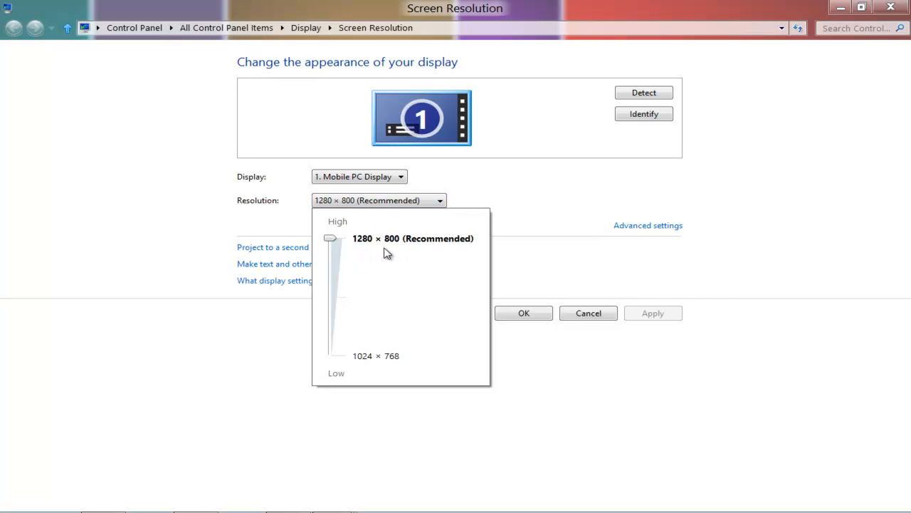
pyautogui.click(331, 355)
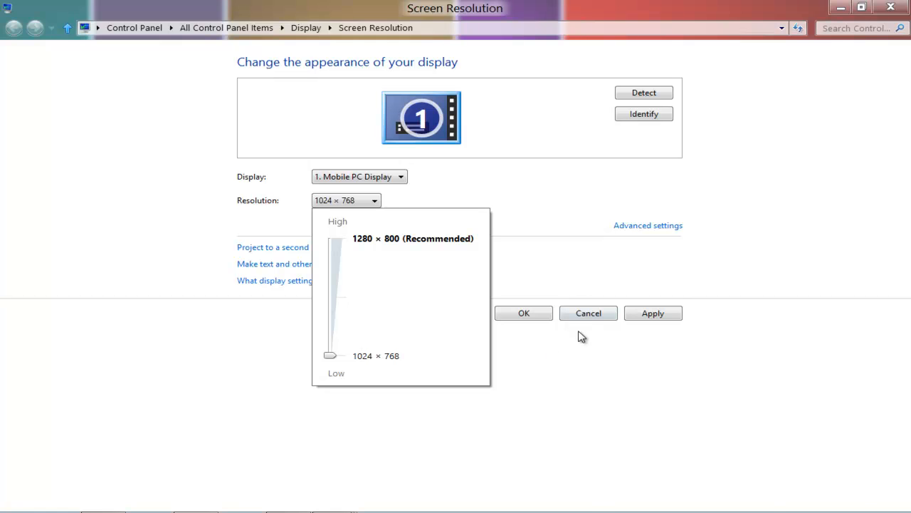
pyautogui.click(584, 322)
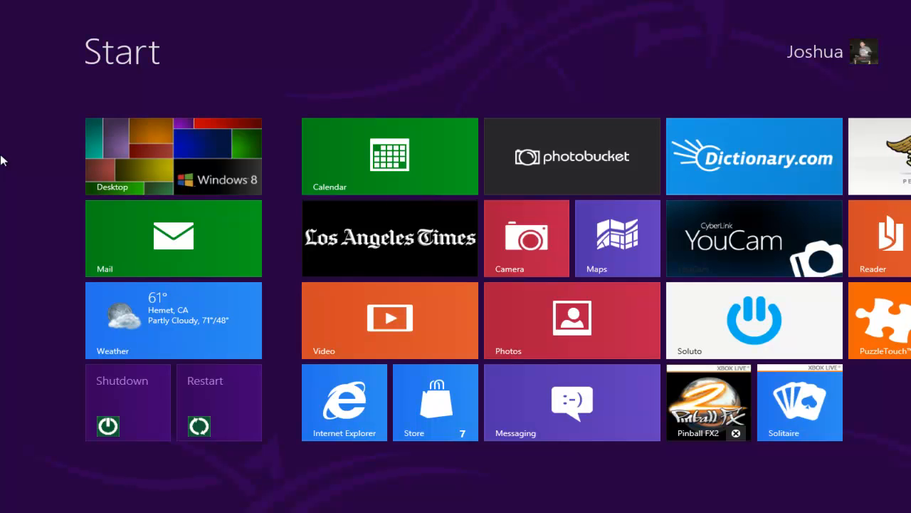
# Go to the desktop from the Start screen's Desktop tile
pyautogui.click(120, 129)
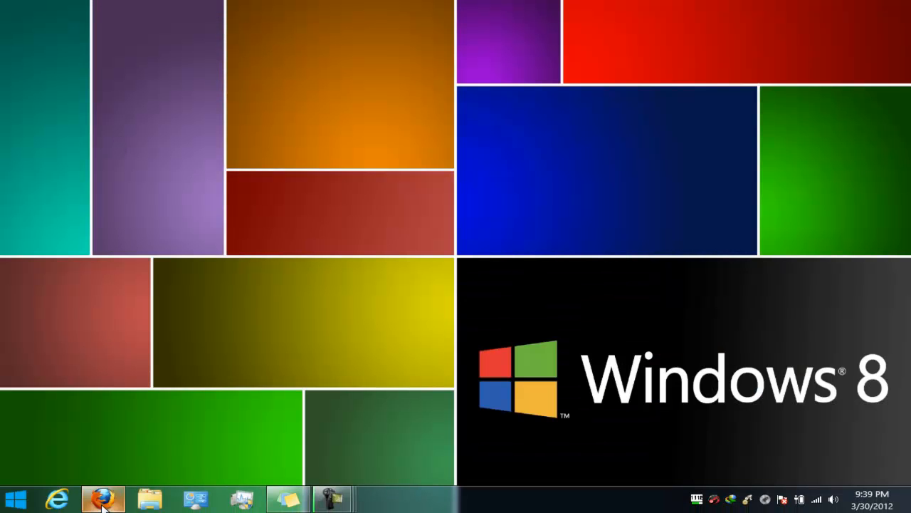
# Restore the FlippinWindows Channel YouTube video in Firefox from the taskbar
pyautogui.click(104, 498)
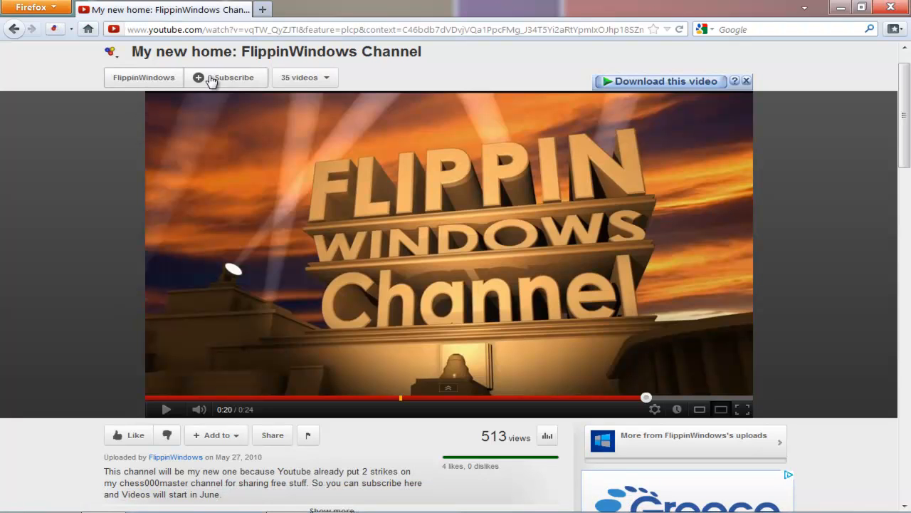